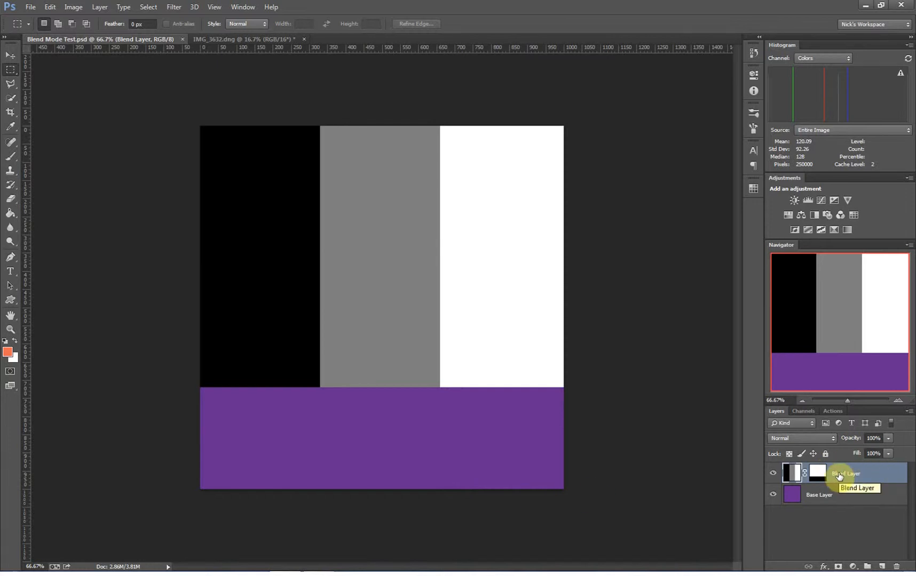
Select the Blend Layer and set its blend mode to Multiply
click(834, 497)
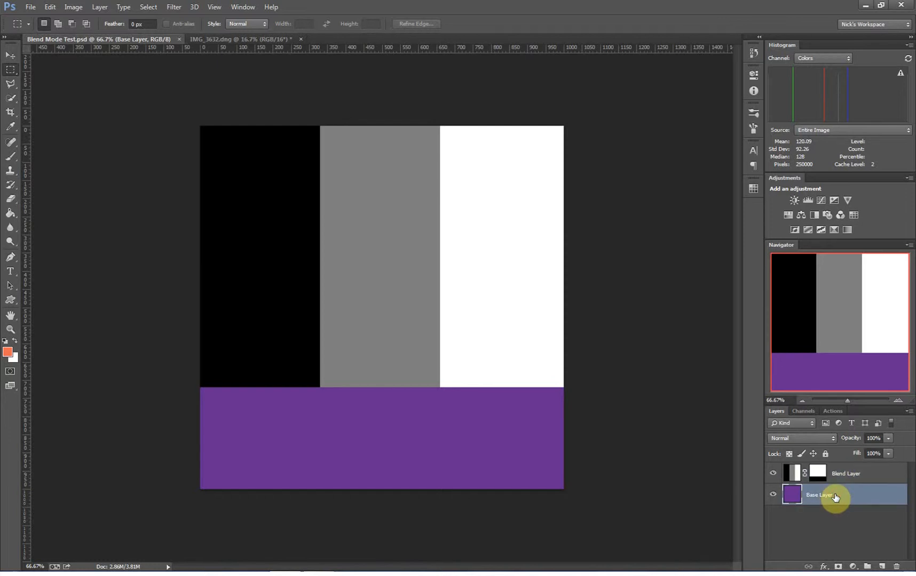
click(843, 477)
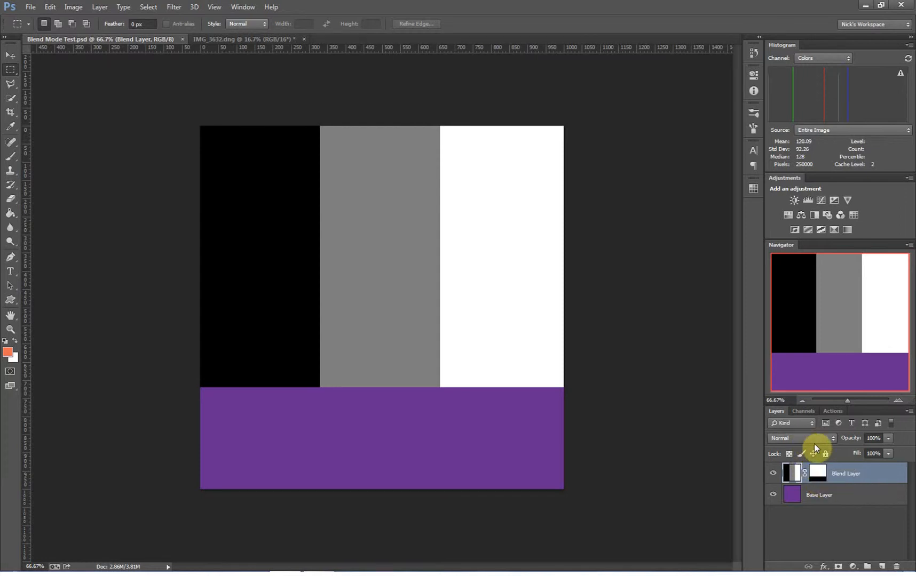
click(798, 439)
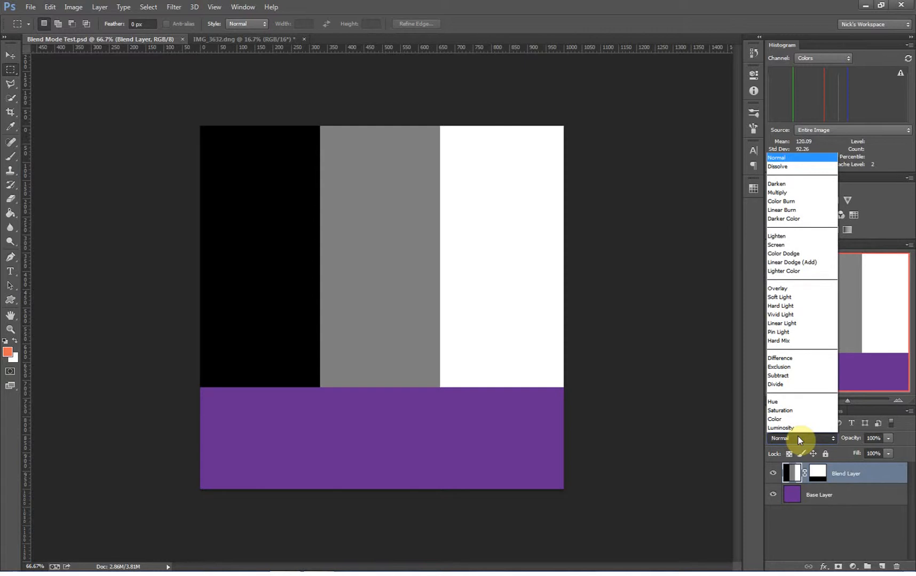
click(780, 196)
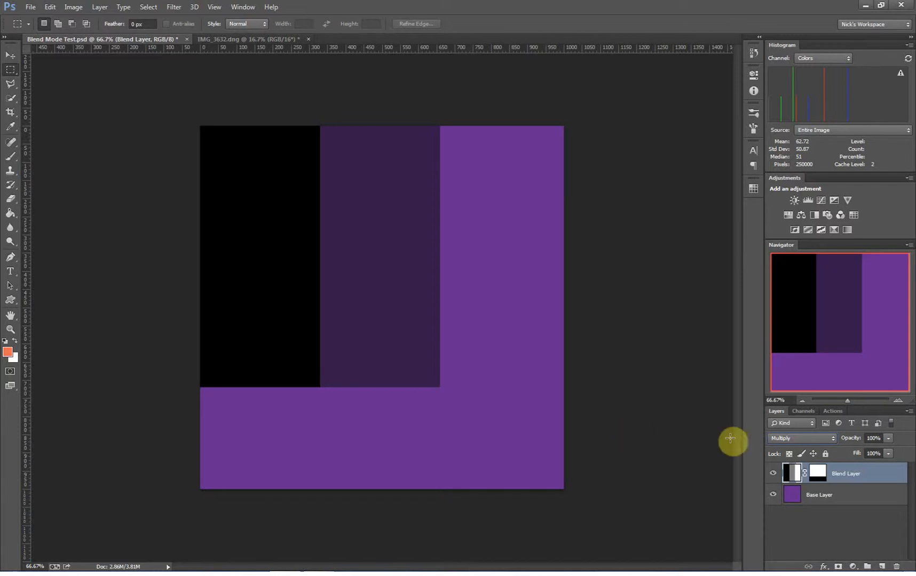
Set the Blend Layer's blend mode to Screen, and return it to Normal
click(799, 438)
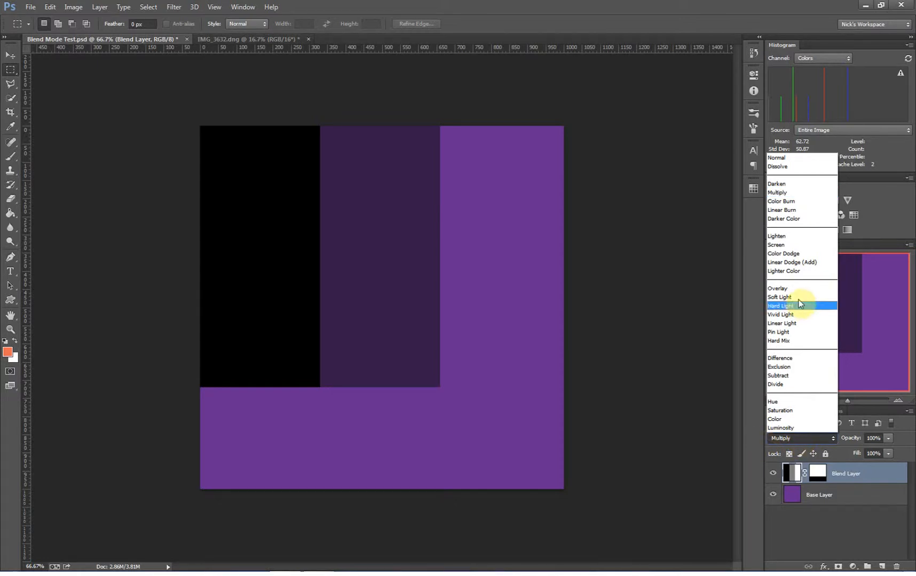
click(788, 245)
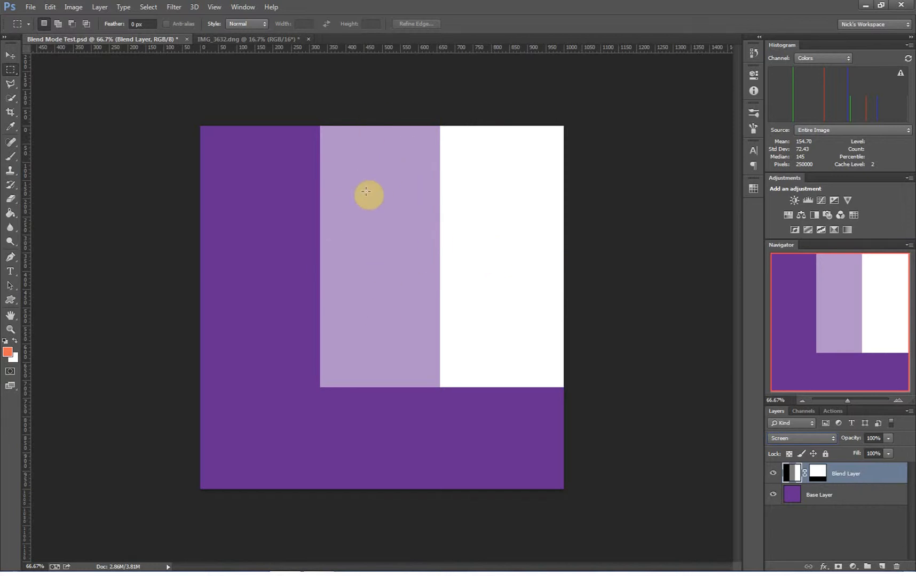
click(774, 436)
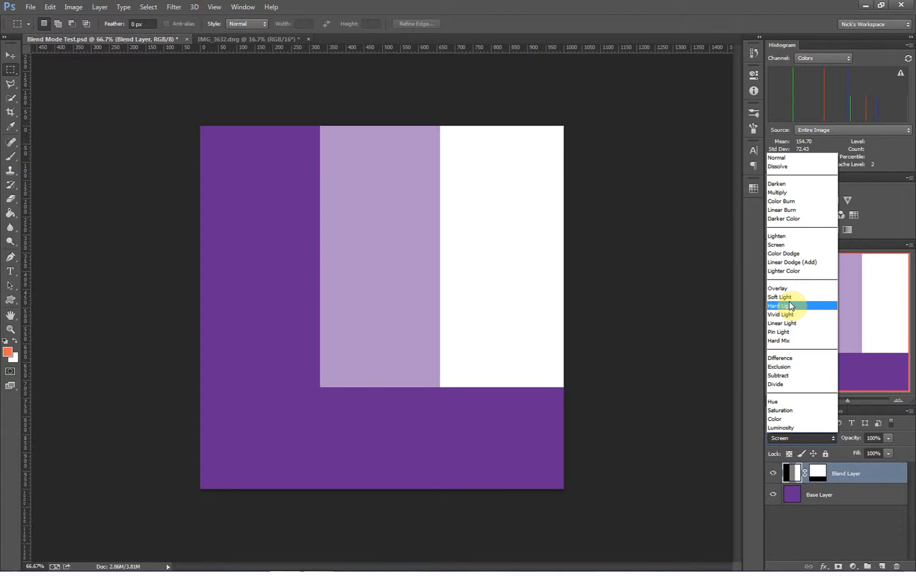
click(680, 310)
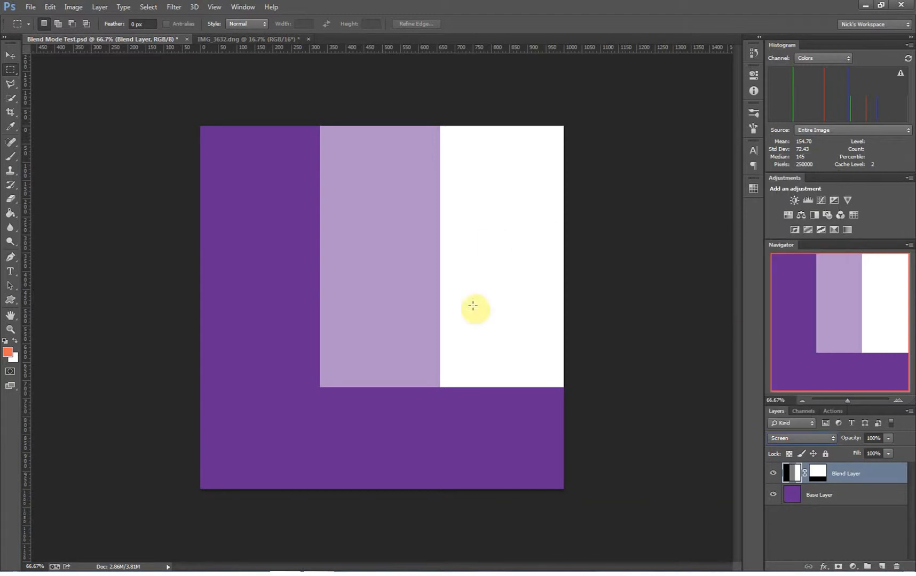
click(819, 437)
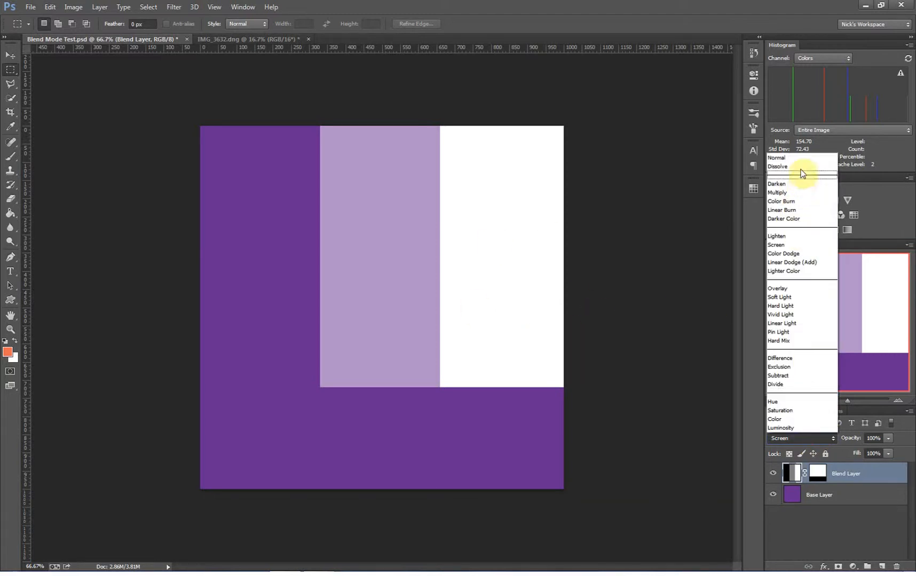
click(794, 158)
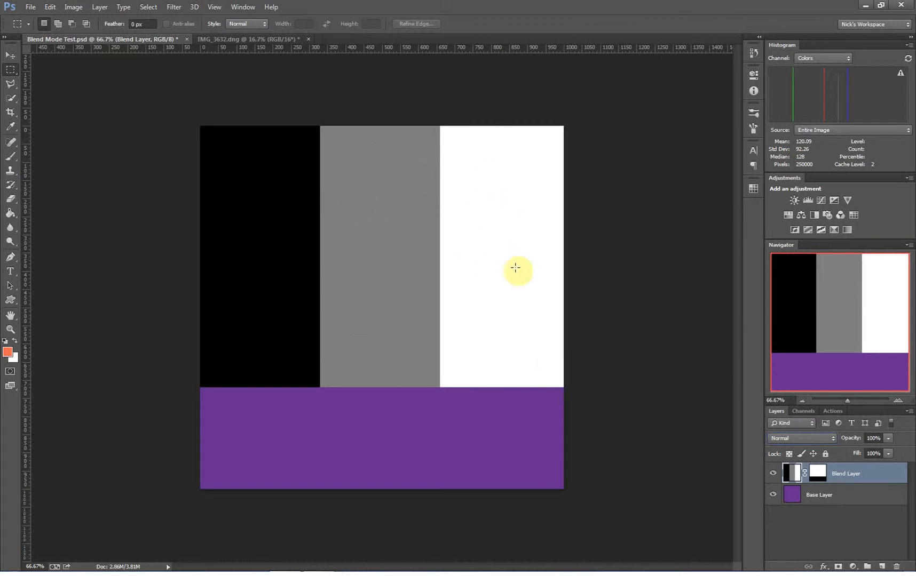
Toggle the Blend Layer's visibility off and on, and set its blend mode to Overlay
click(773, 474)
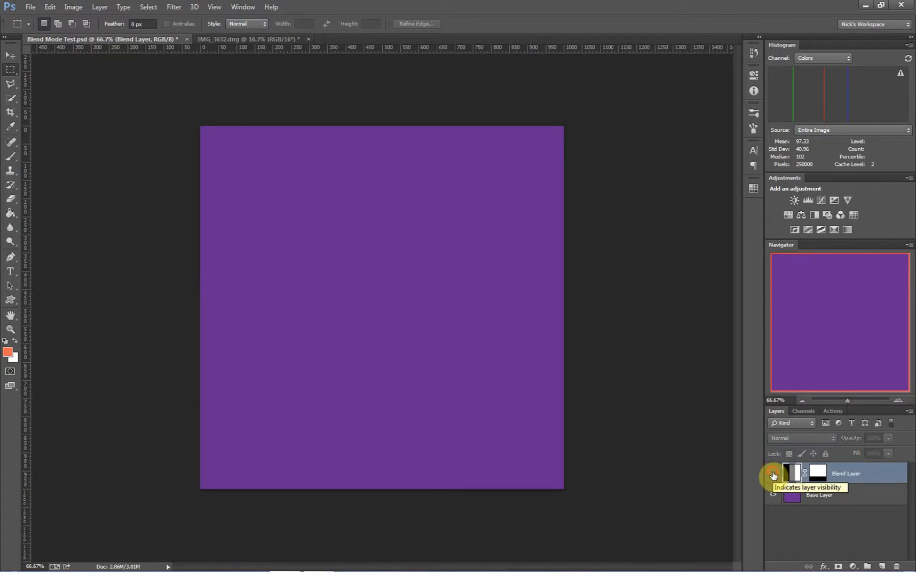
click(773, 474)
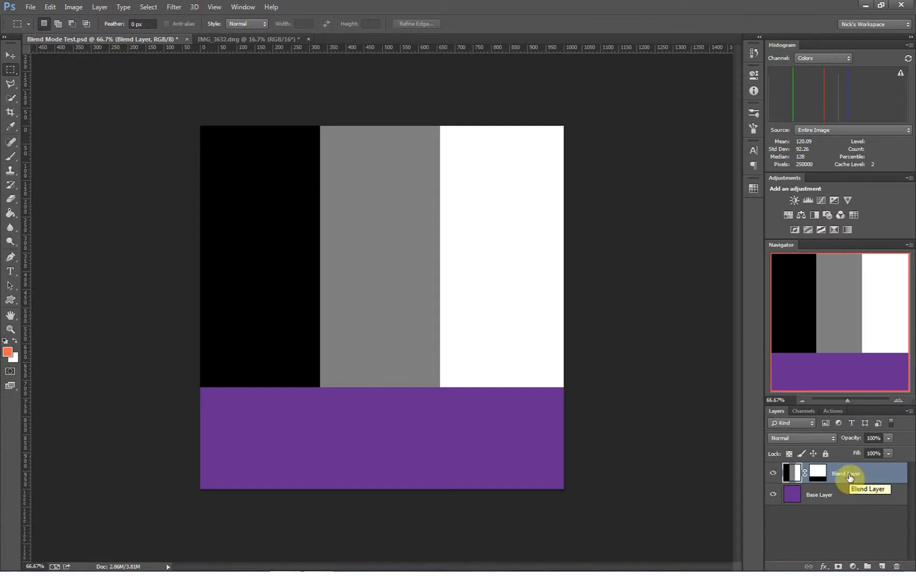
click(805, 437)
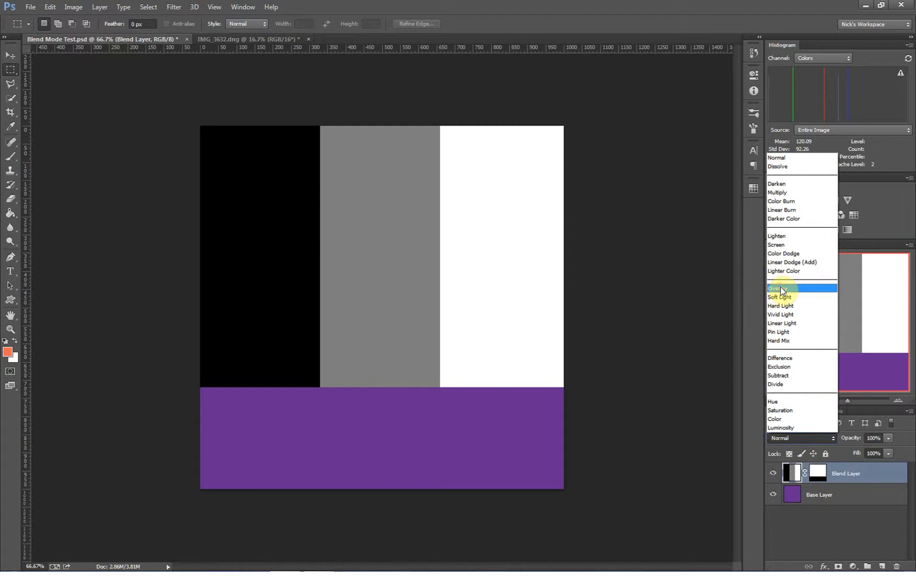
click(780, 289)
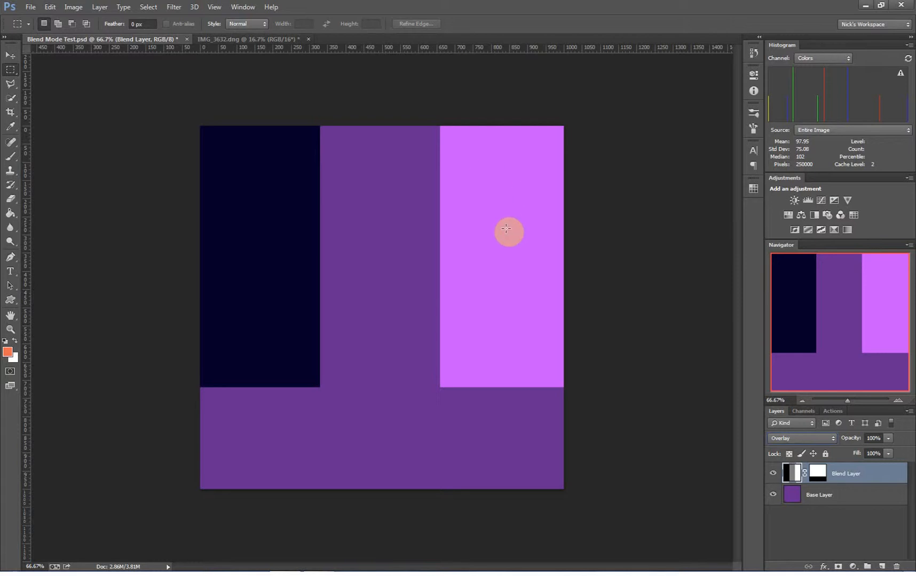
click(812, 439)
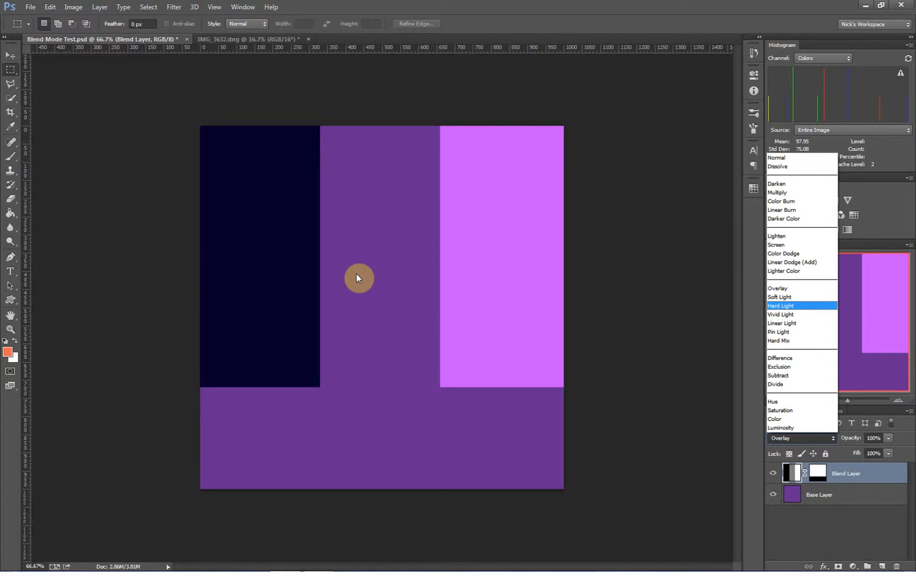
click(780, 288)
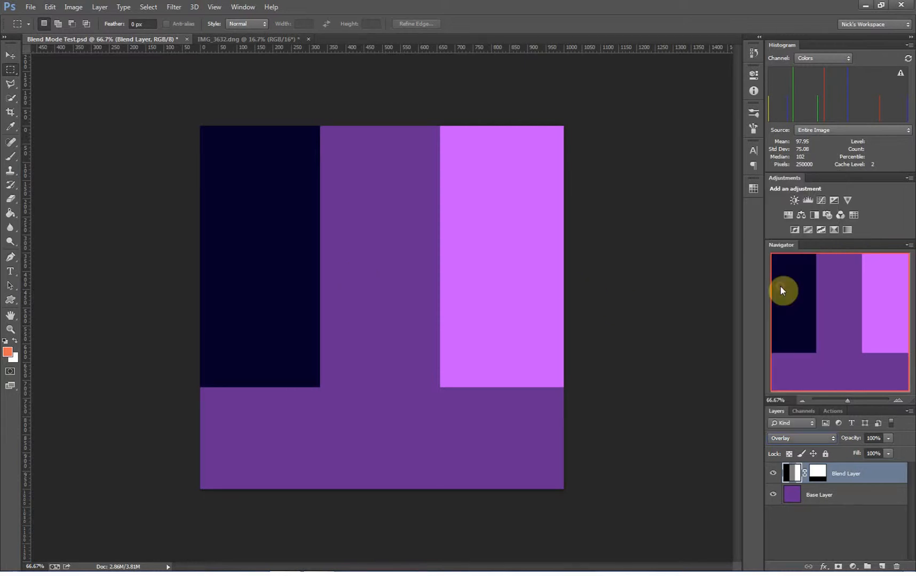
Switch to the IMG_3632.dng photo and brighten the girl's face with Dodge Tool strokes
click(245, 39)
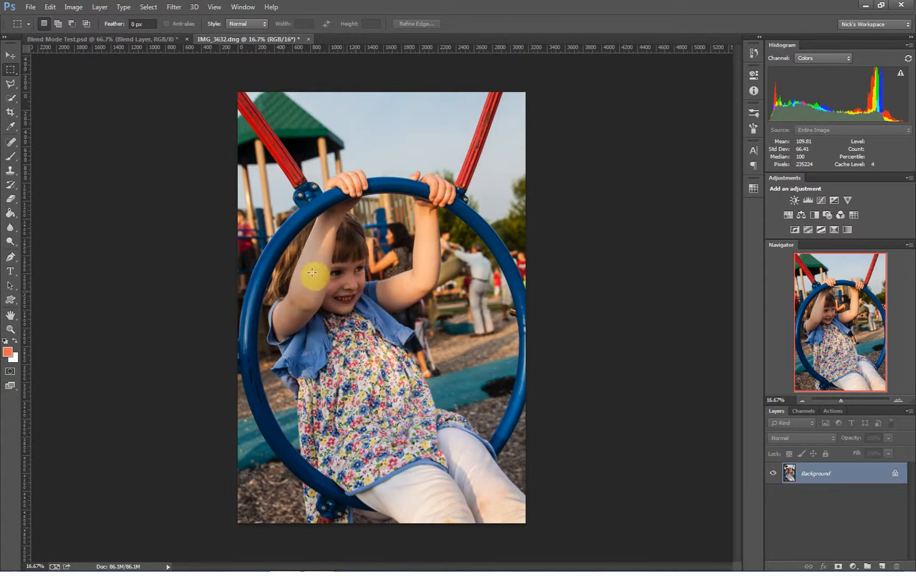
click(12, 242)
drag(15, 245, 44, 259)
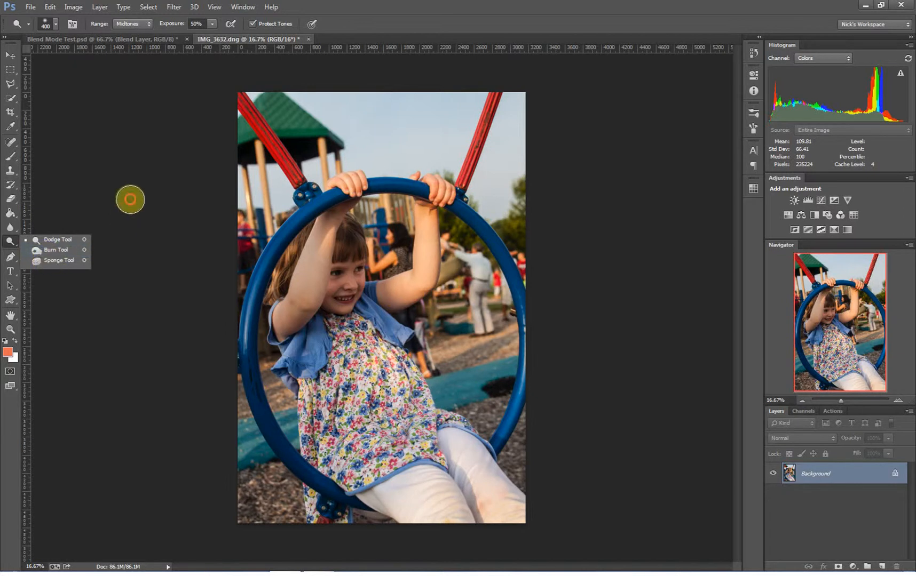
click(130, 200)
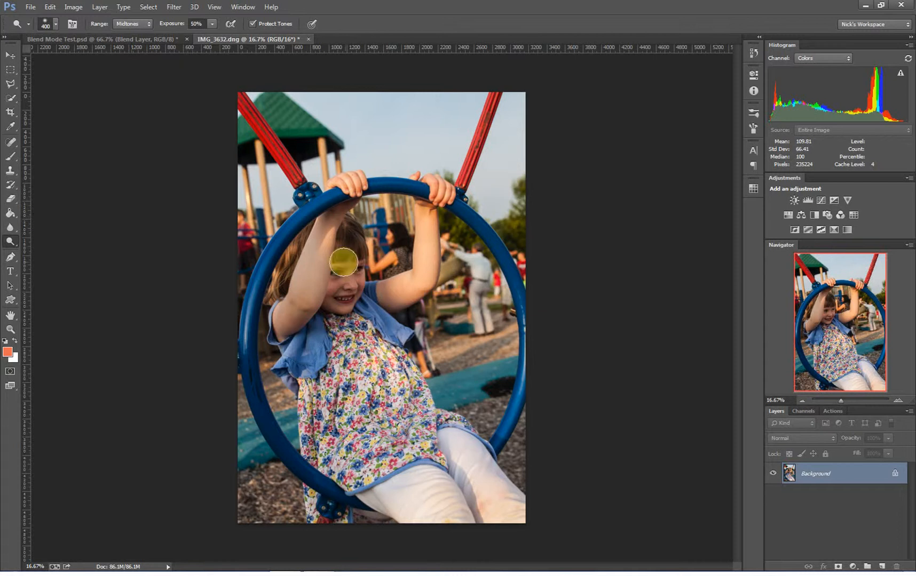
drag(11, 242, 66, 243)
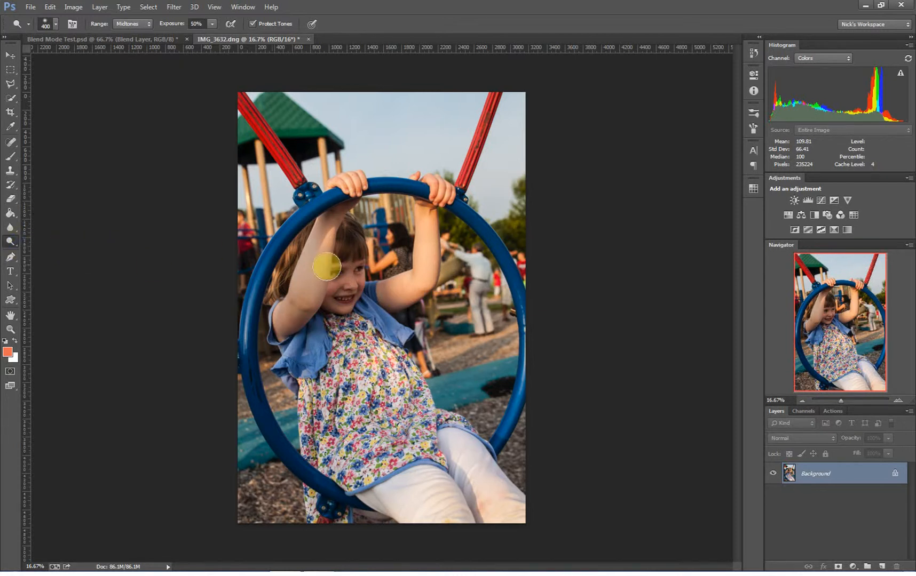
mouse_move(354, 246)
mouse_down()
mouse_move(350, 267)
mouse_move(339, 264)
mouse_move(332, 322)
mouse_move(343, 286)
mouse_move(390, 308)
mouse_move(374, 289)
mouse_move(388, 307)
mouse_move(317, 305)
mouse_move(352, 314)
mouse_move(322, 313)
mouse_move(340, 299)
mouse_move(350, 237)
mouse_move(343, 309)
mouse_move(285, 269)
mouse_move(340, 233)
mouse_move(346, 254)
mouse_move(352, 229)
mouse_move(331, 297)
mouse_up()
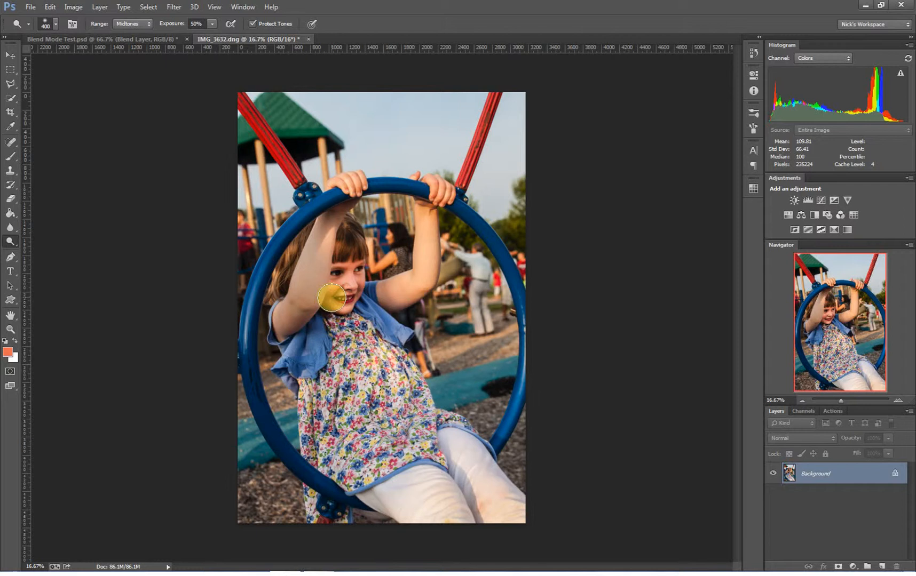
drag(332, 298, 328, 317)
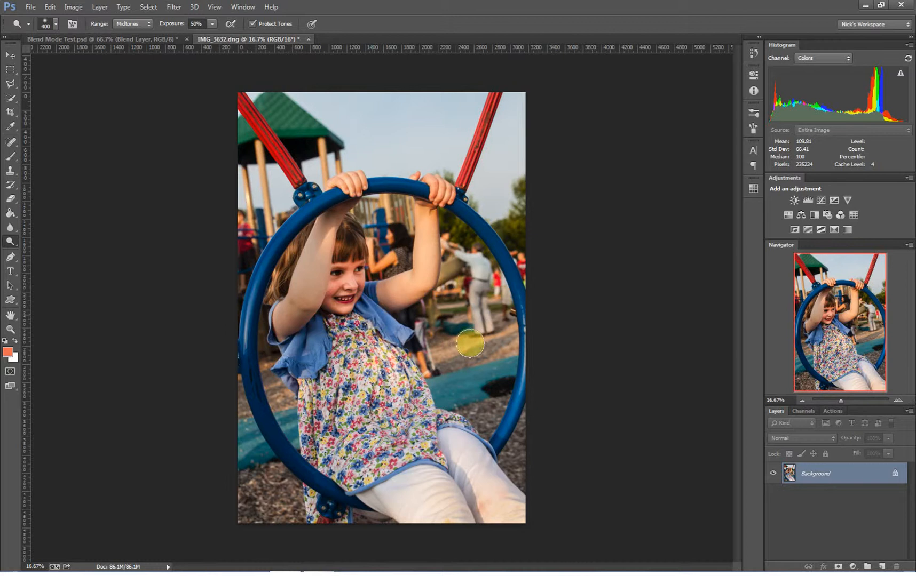
Revert the photo to the state before the dodge strokes using the History panel
click(753, 52)
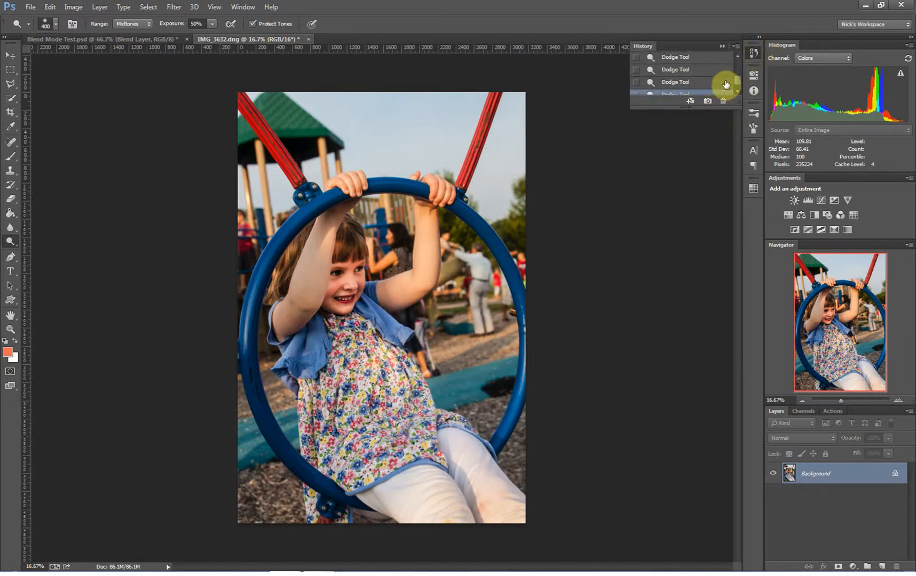
drag(736, 79, 737, 74)
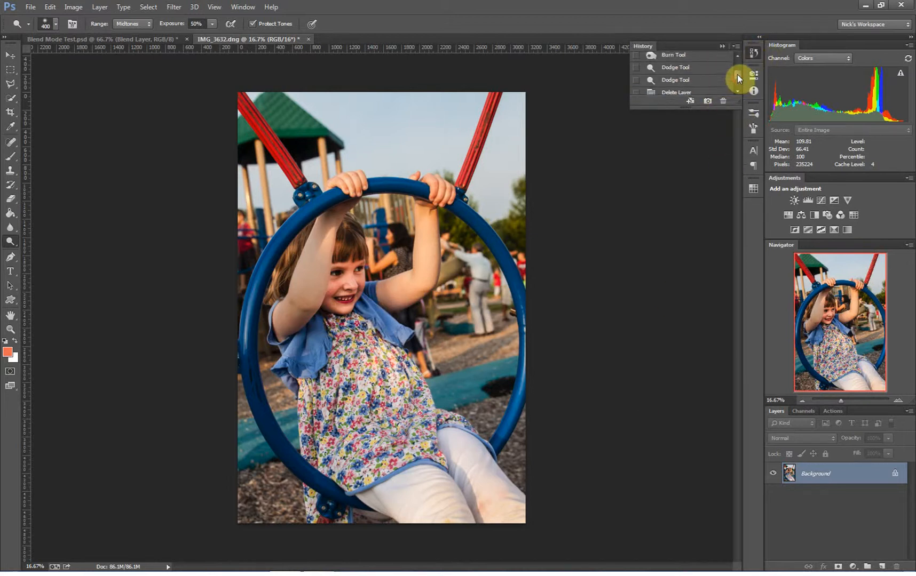
click(694, 92)
scroll(737, 90, down, 2)
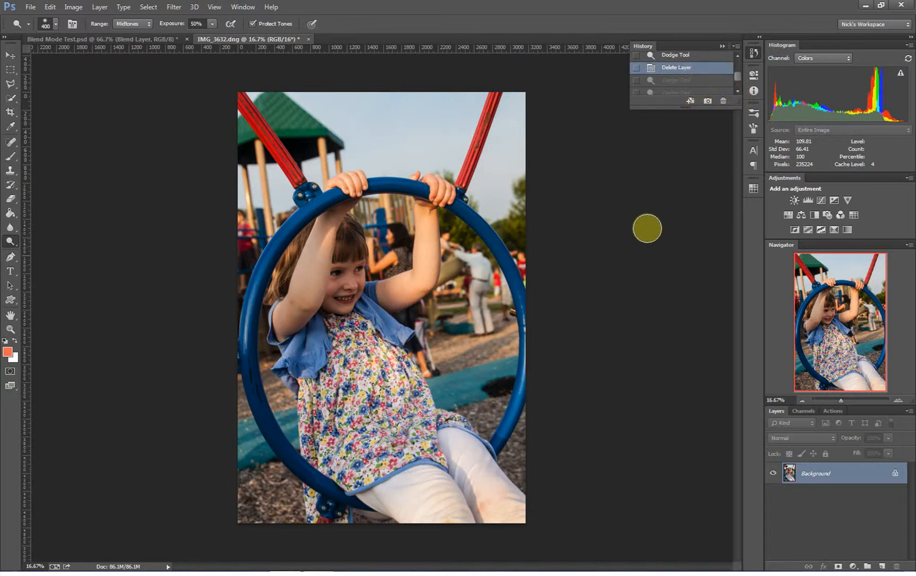
click(723, 46)
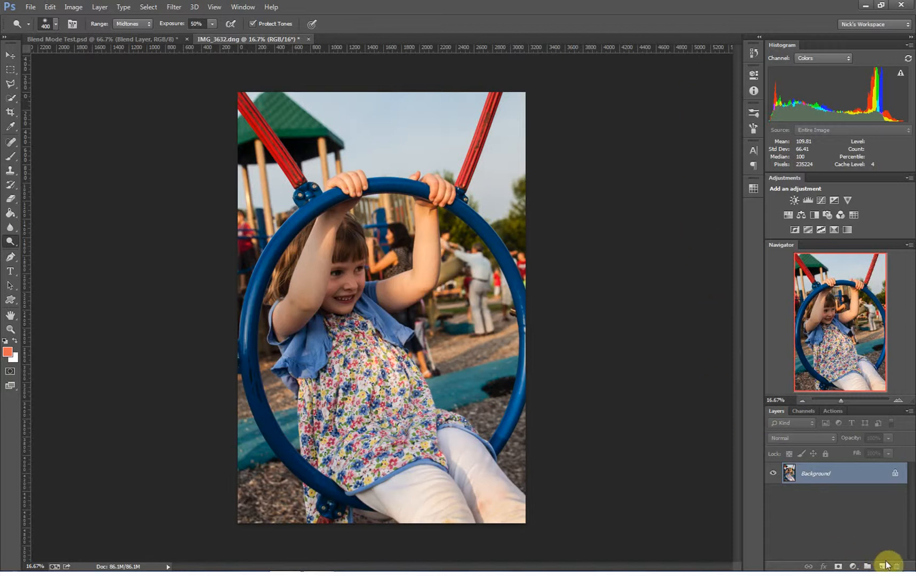
Create a new layer above the Background and name it Dodge and Burn
click(883, 565)
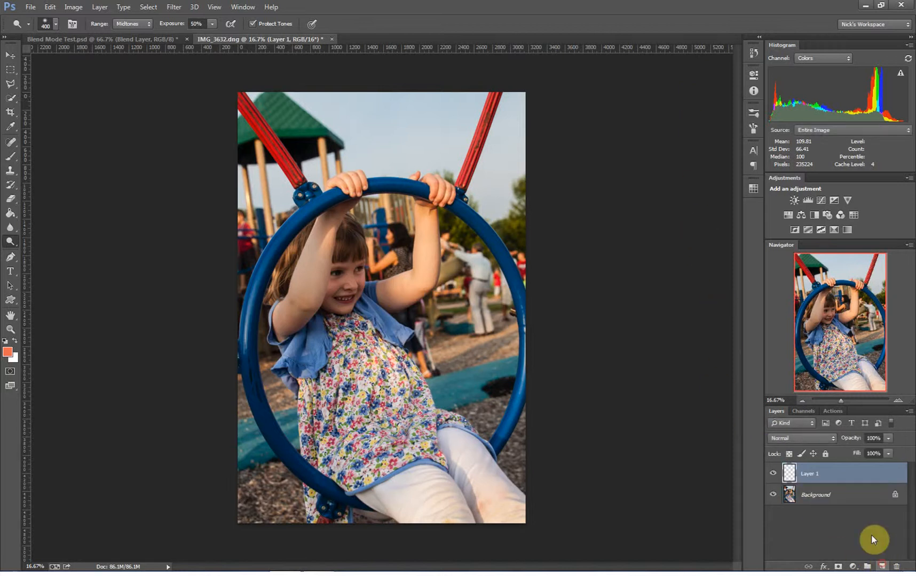
double_click(810, 474)
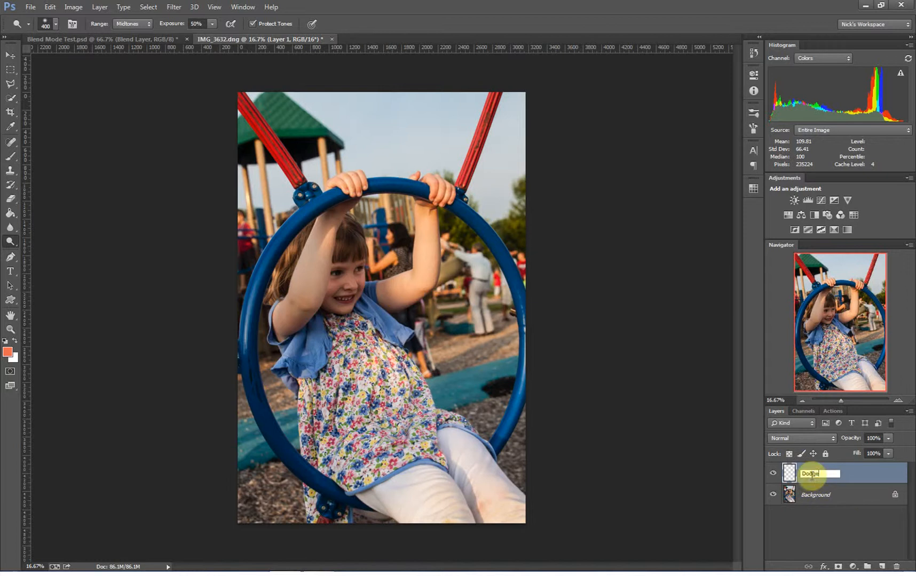
text(Dodge and Burn)
key(Return)
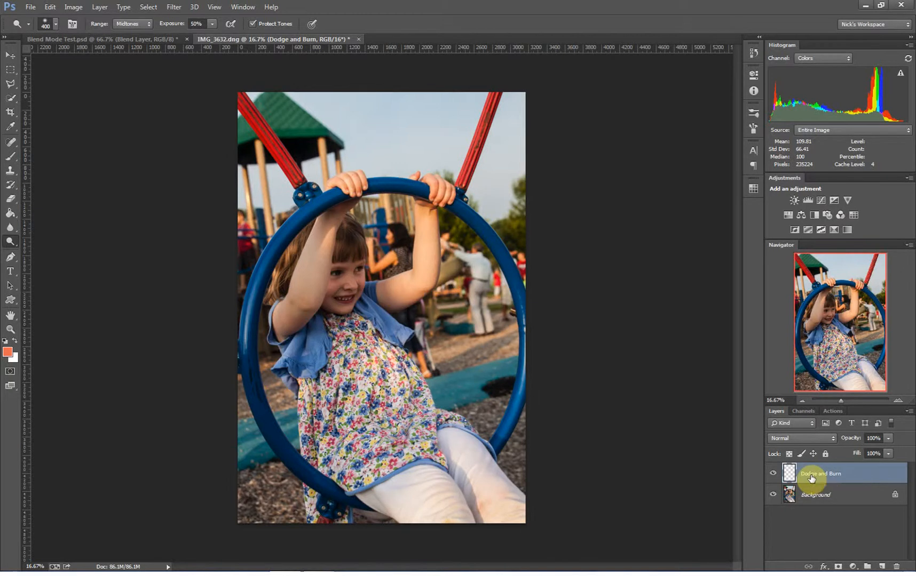
Fill the Dodge and Burn layer with 50% Gray
key(shift+F5)
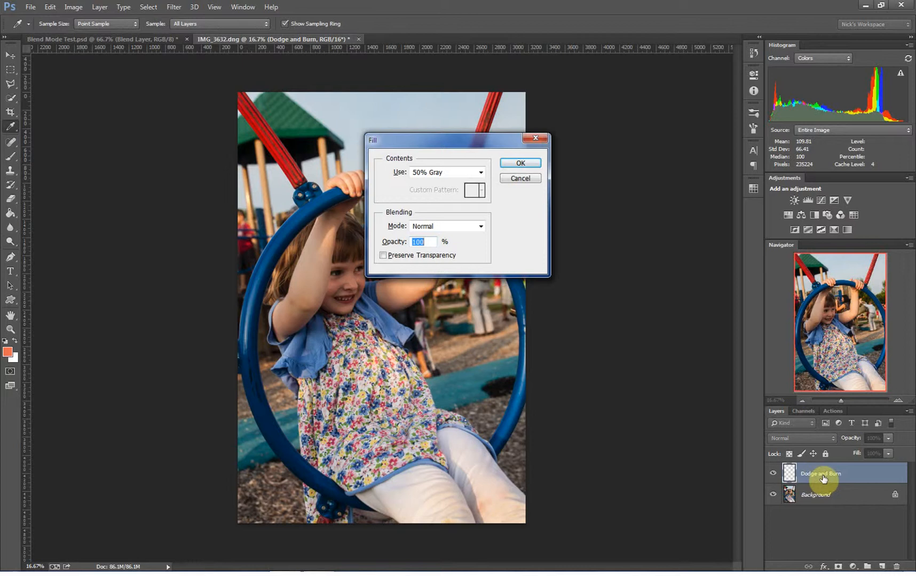
click(451, 174)
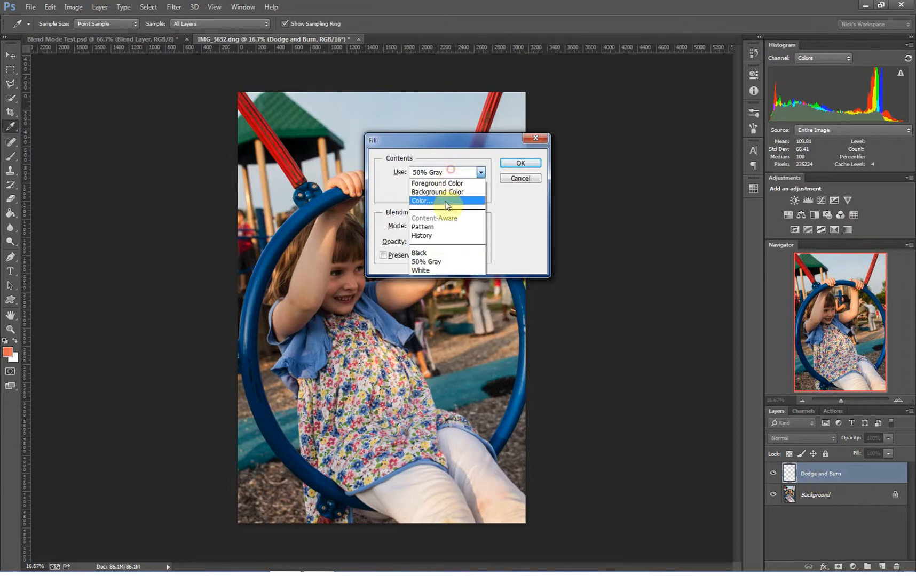
click(433, 261)
click(519, 163)
Set the Dodge and Burn layer's blend mode to Overlay
key(o)
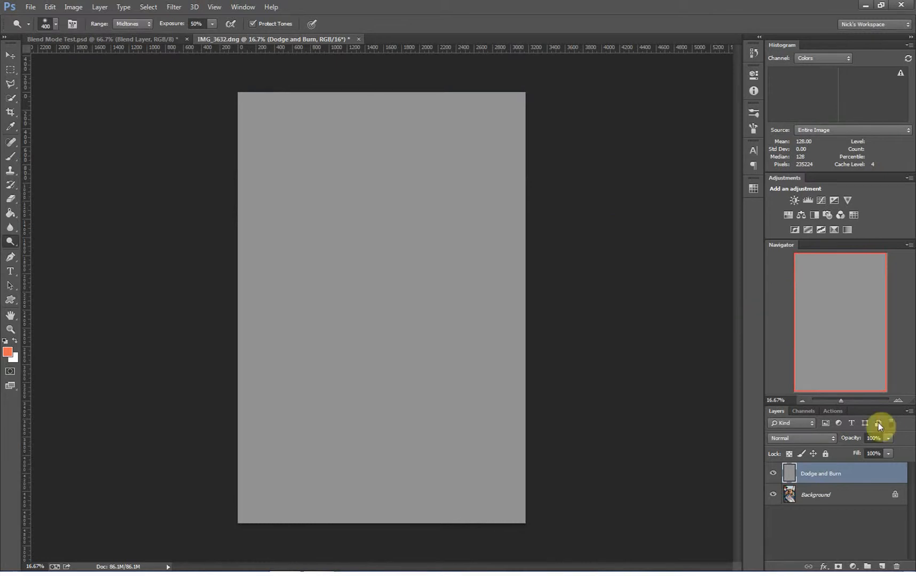
click(803, 438)
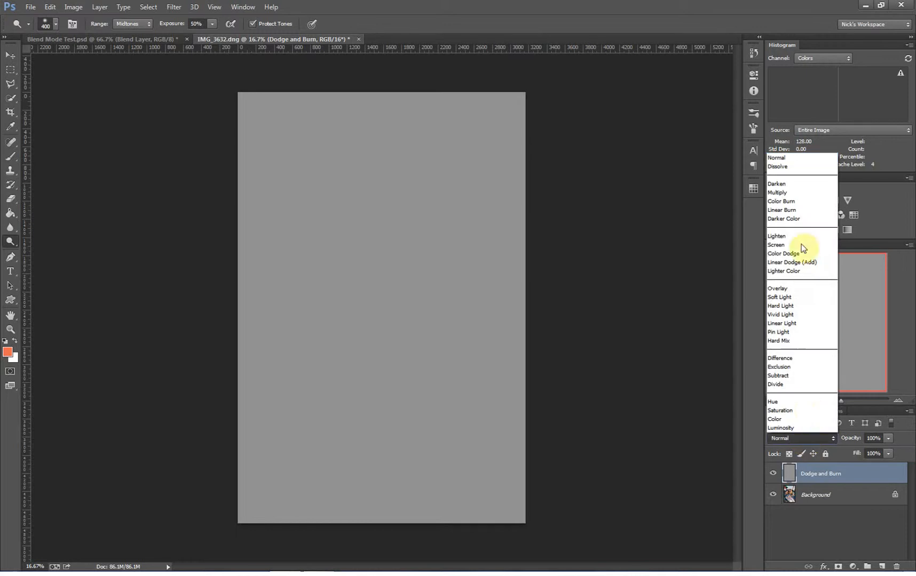
click(776, 288)
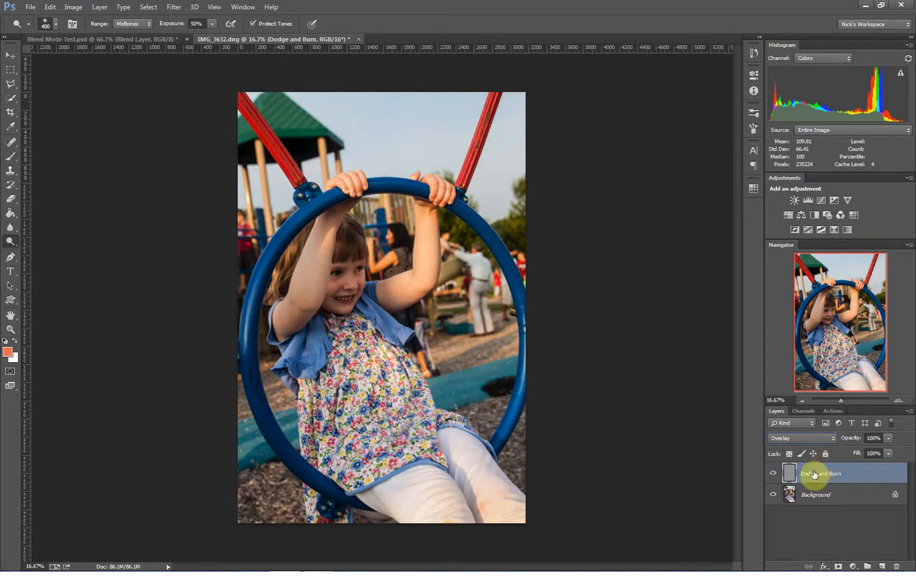
Reselect the Dodge and Burn layer and choose the Dodge tool from the toning tools
click(814, 499)
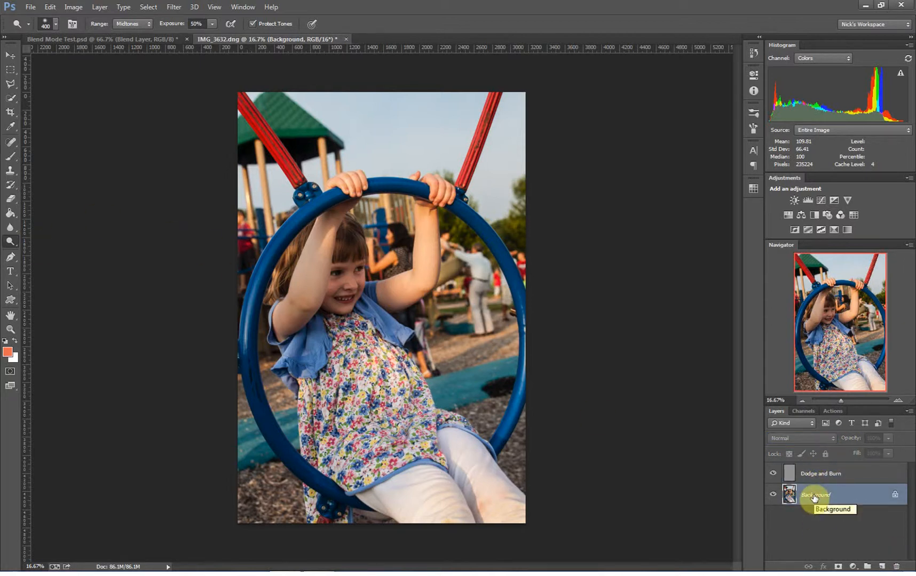
click(823, 475)
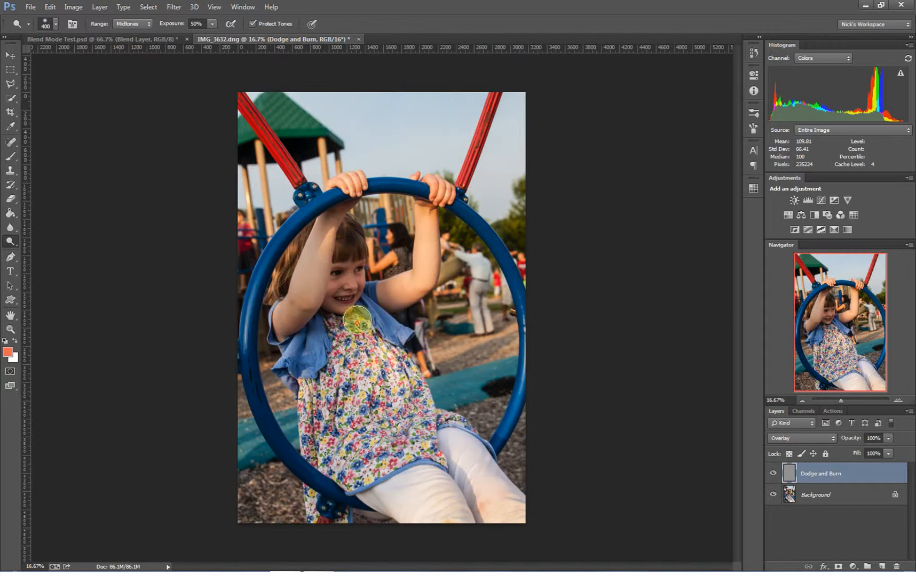
right_click(10, 241)
click(69, 241)
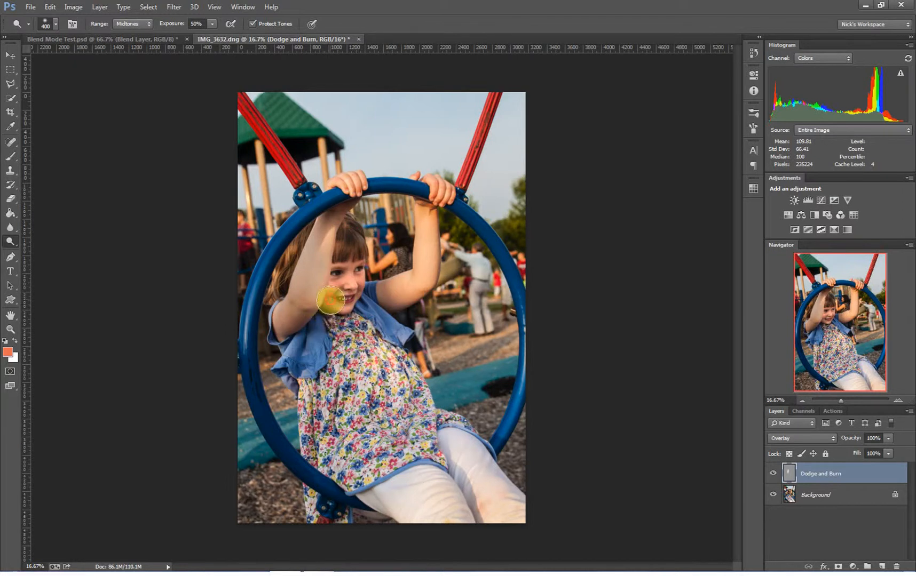
Toggle the Dodge and Burn layer's visibility off and on to compare, and reselect the layer
click(773, 476)
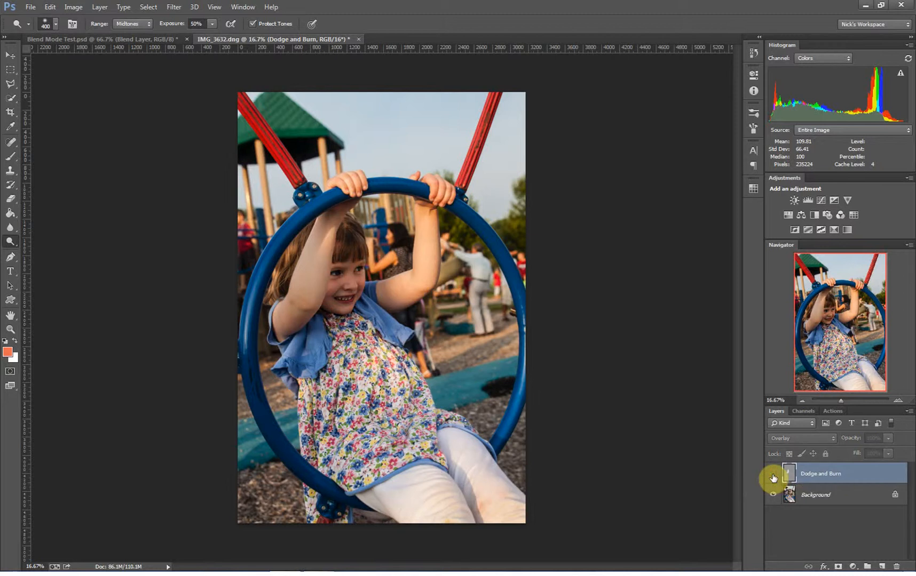
click(833, 500)
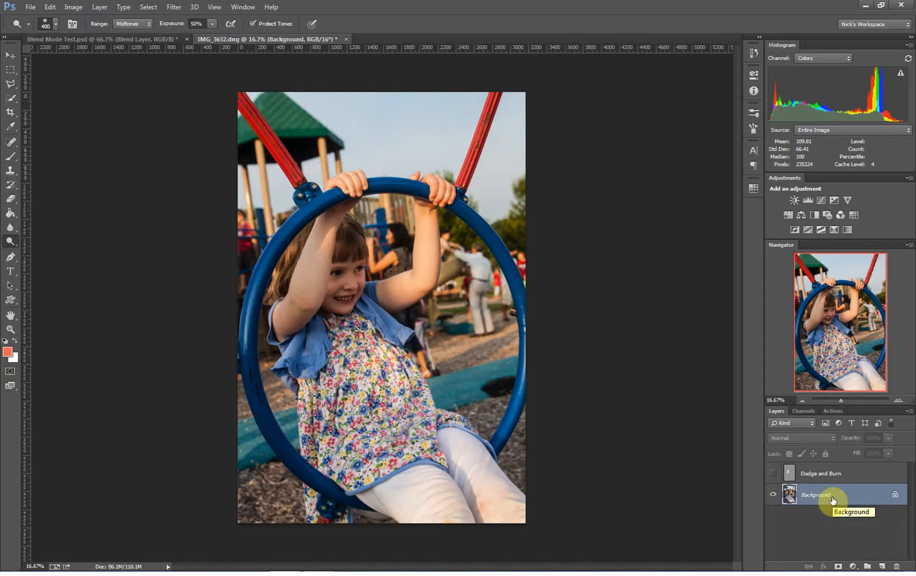
click(773, 473)
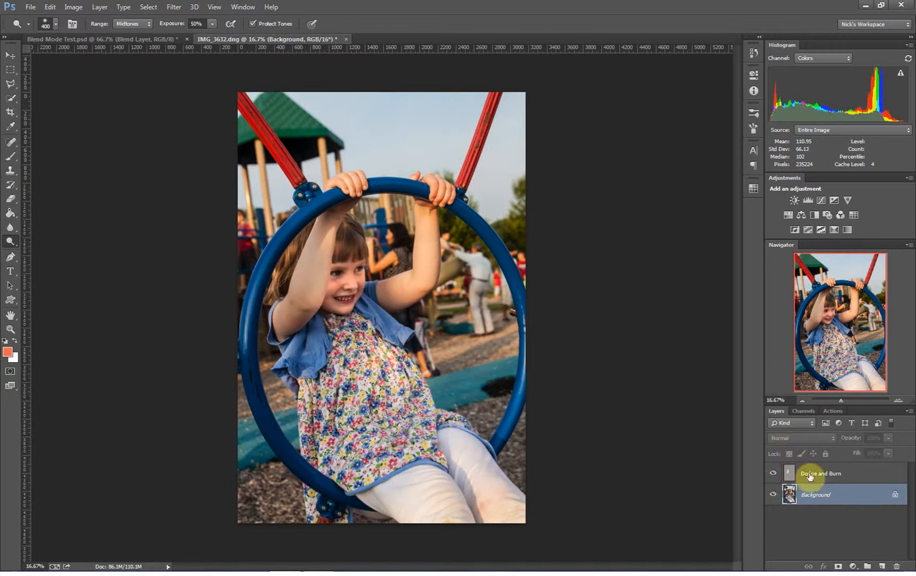
click(809, 475)
Temporarily switch the Dodge and Burn layer's blend mode to Normal to inspect it, then restore Overlay
click(806, 439)
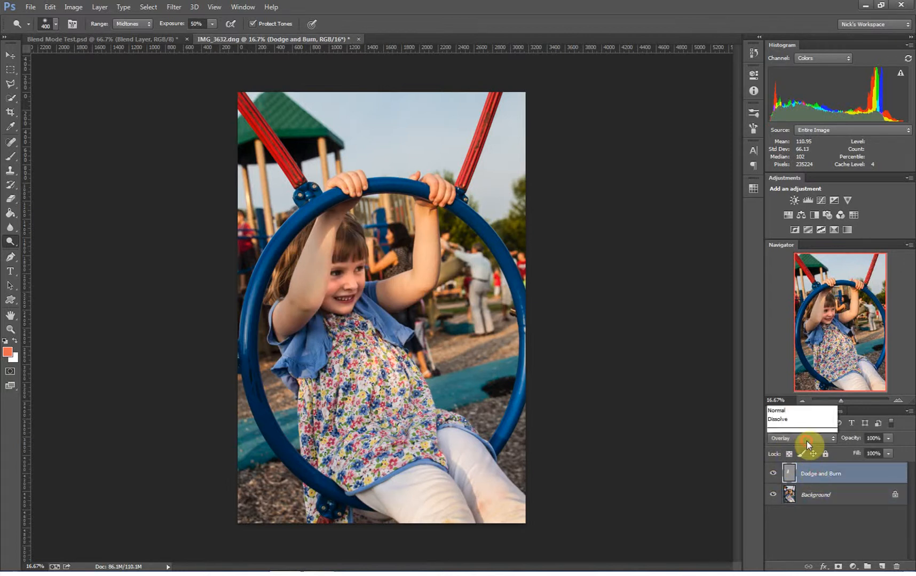
click(783, 159)
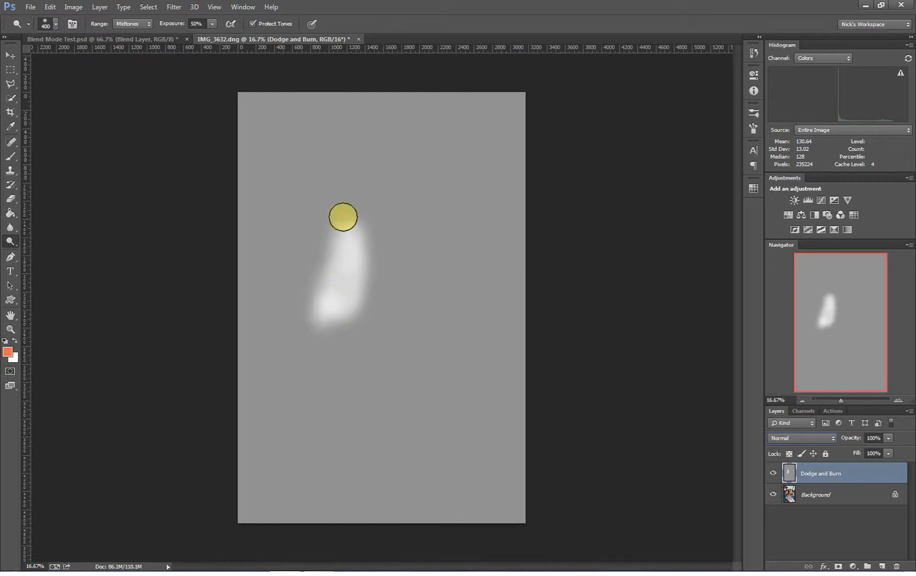
click(808, 438)
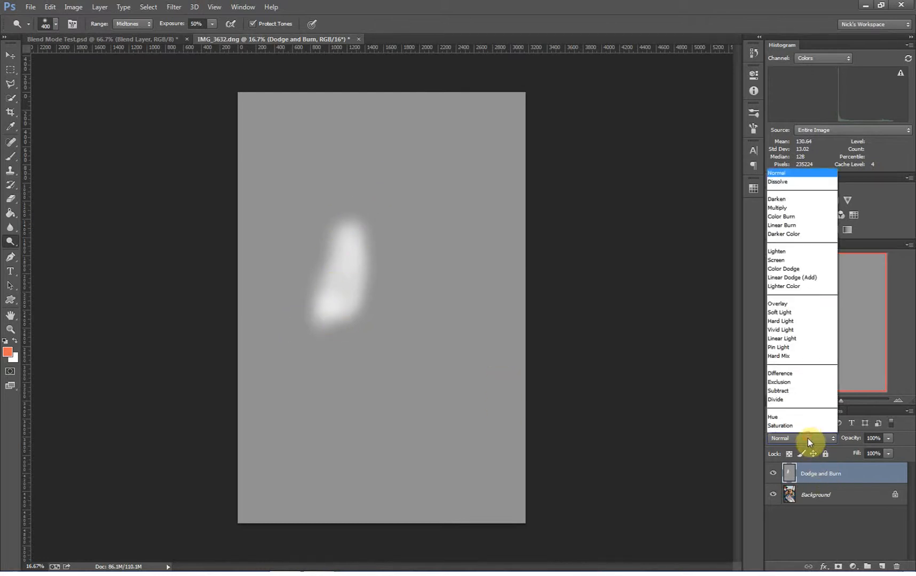
click(798, 288)
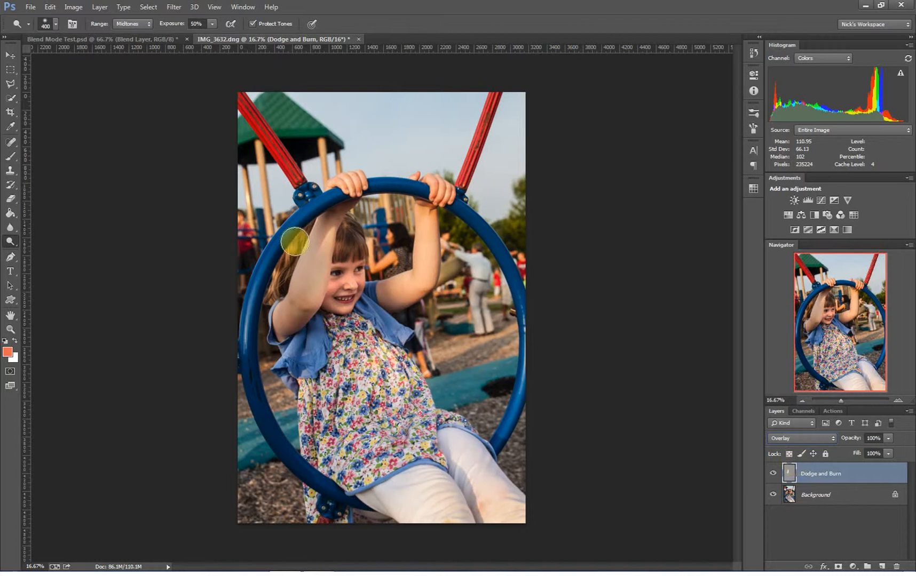
Dodge the girl's arms, shoulder and face by painting on the Dodge and Burn layer
mouse_move(256, 297)
mouse_down()
mouse_move(273, 273)
mouse_move(299, 253)
mouse_move(290, 280)
mouse_move(349, 222)
mouse_move(352, 251)
mouse_move(348, 228)
mouse_up()
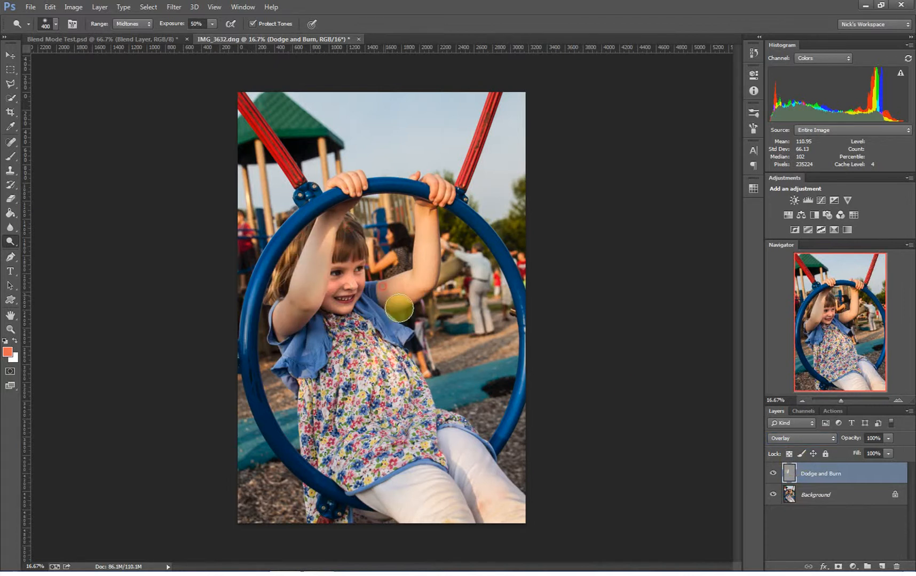
mouse_move(376, 292)
mouse_down()
mouse_move(401, 321)
mouse_move(382, 294)
mouse_move(395, 306)
mouse_move(380, 320)
mouse_move(373, 294)
mouse_move(394, 322)
mouse_move(395, 297)
mouse_up()
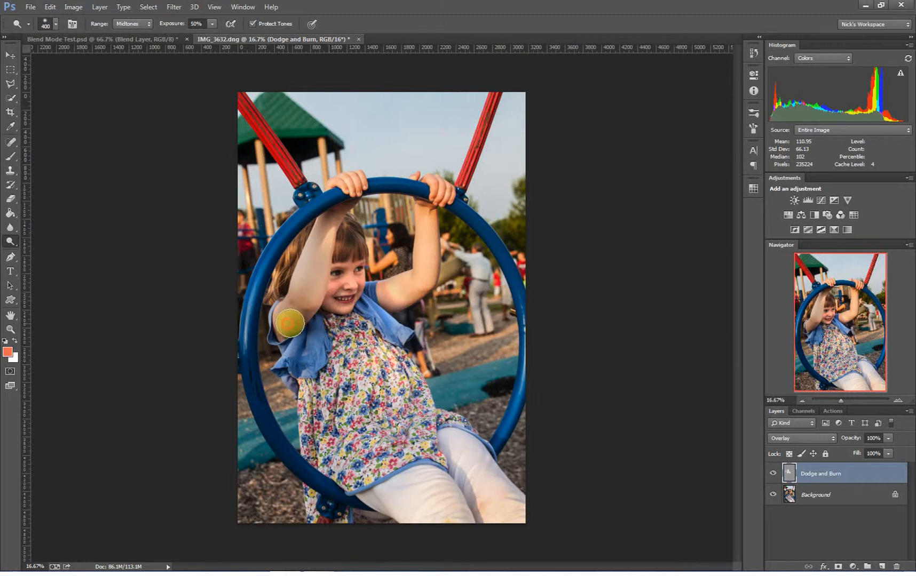
mouse_move(290, 324)
mouse_down()
mouse_move(282, 333)
mouse_move(303, 303)
mouse_move(281, 346)
mouse_up()
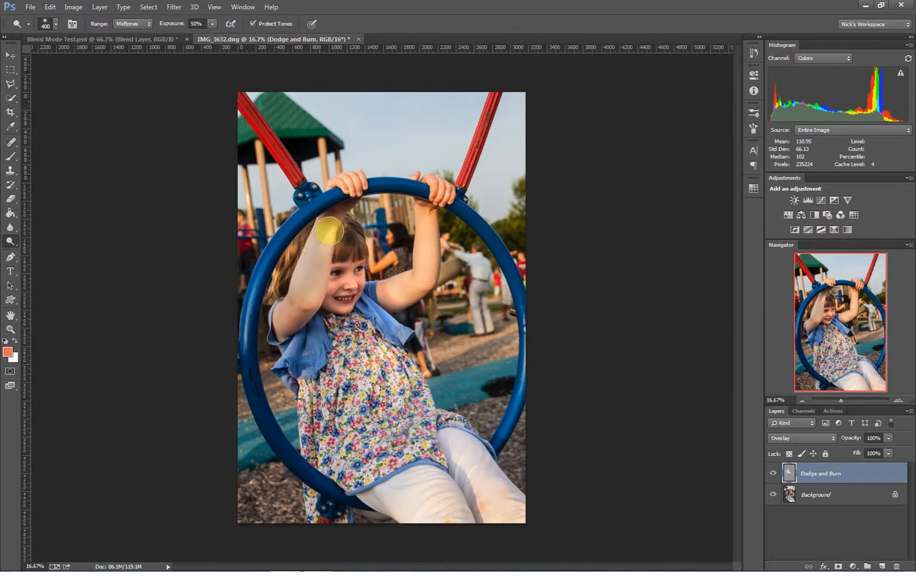
mouse_move(422, 218)
mouse_down()
mouse_move(415, 360)
mouse_move(381, 239)
mouse_move(391, 231)
mouse_up()
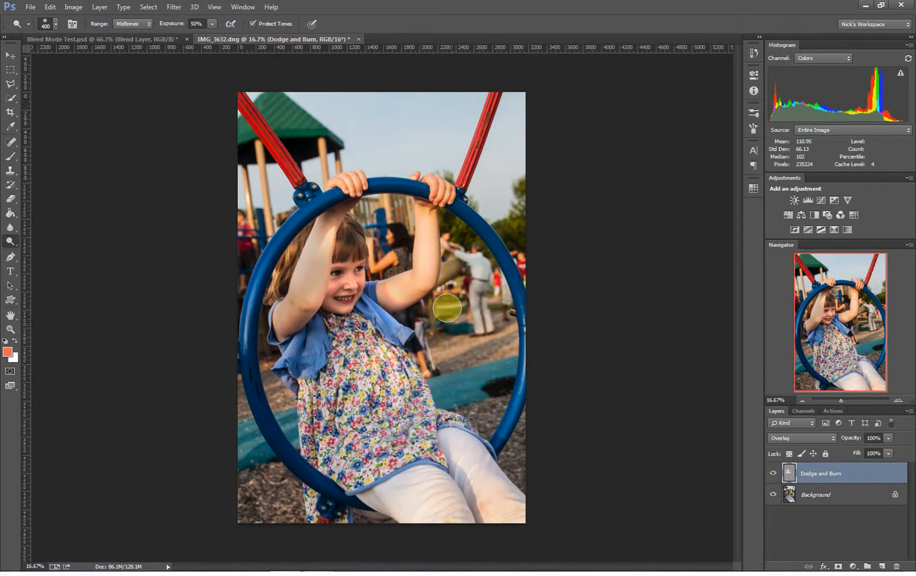
Switch to the Burn tool and darken the background on both sides of the girl and near the right rope
right_click(7, 243)
click(56, 250)
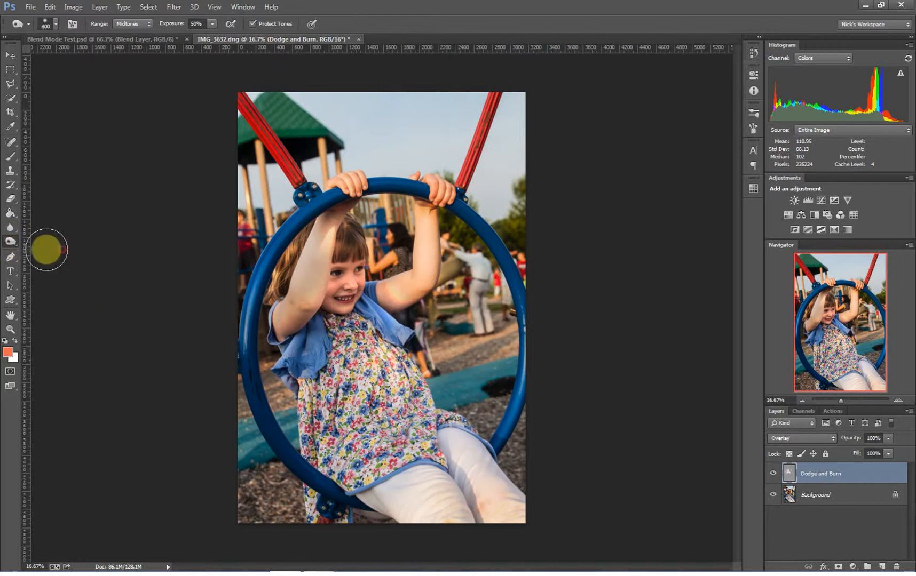
right_click(5, 244)
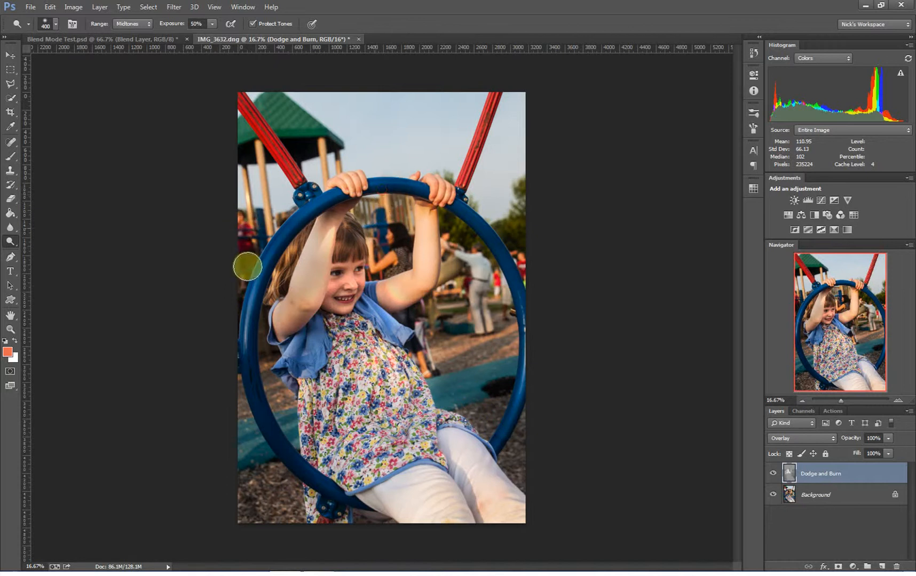
mouse_move(254, 260)
mouse_down()
mouse_move(287, 173)
mouse_move(275, 118)
mouse_move(287, 100)
mouse_move(271, 98)
mouse_move(240, 135)
mouse_move(305, 121)
mouse_move(275, 116)
mouse_move(295, 127)
mouse_move(297, 118)
mouse_move(278, 113)
mouse_move(266, 122)
mouse_move(270, 135)
mouse_move(255, 121)
mouse_move(249, 144)
mouse_move(241, 95)
mouse_move(312, 200)
mouse_up()
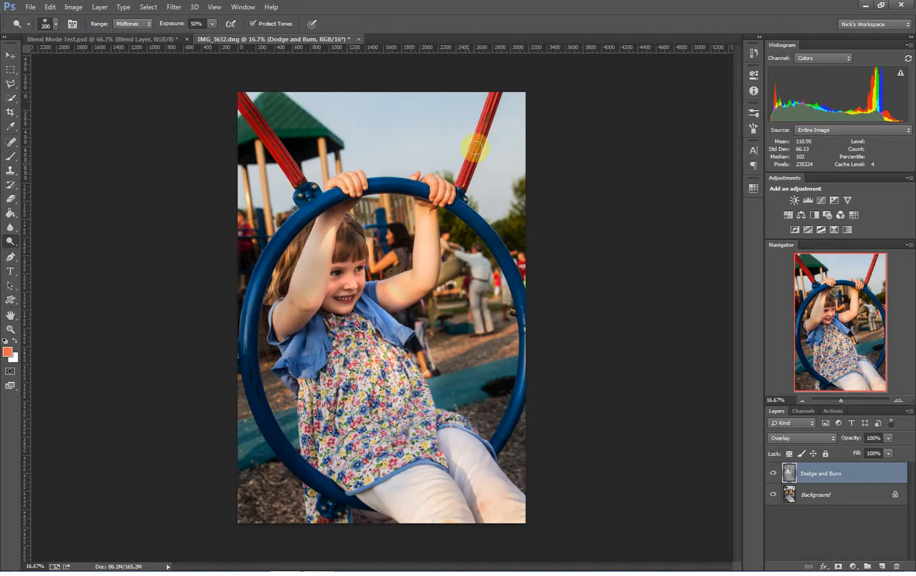
drag(486, 119, 495, 94)
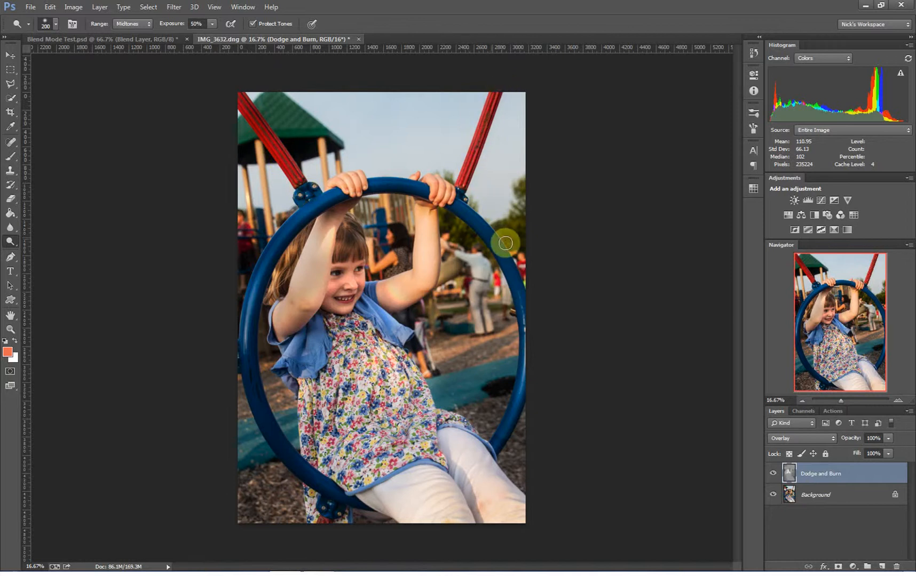
mouse_move(505, 243)
mouse_down()
mouse_move(524, 183)
mouse_move(520, 231)
mouse_move(488, 225)
mouse_move(450, 177)
mouse_move(421, 233)
mouse_up()
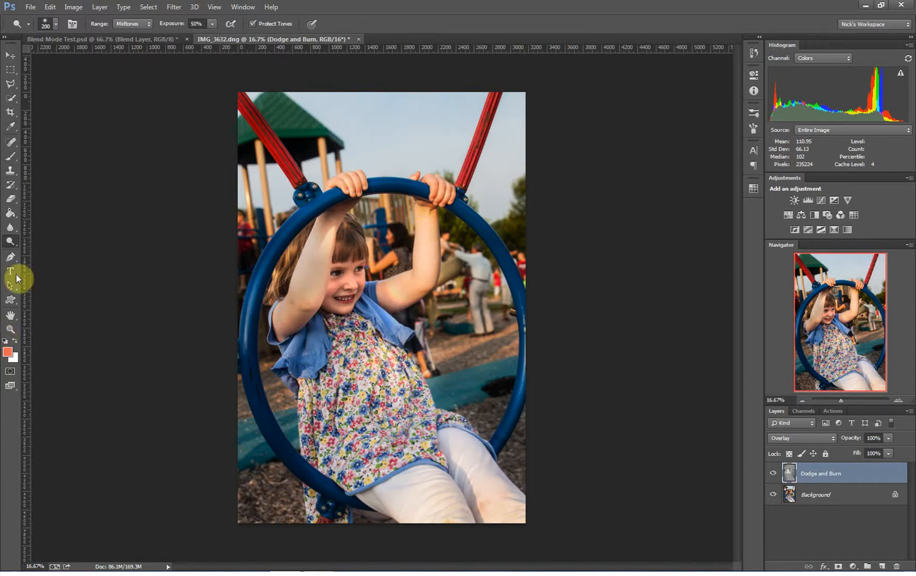
Burn the girl's hair and the ring's upper left edge, then toggle the Dodge and Burn layer to compare
click(12, 158)
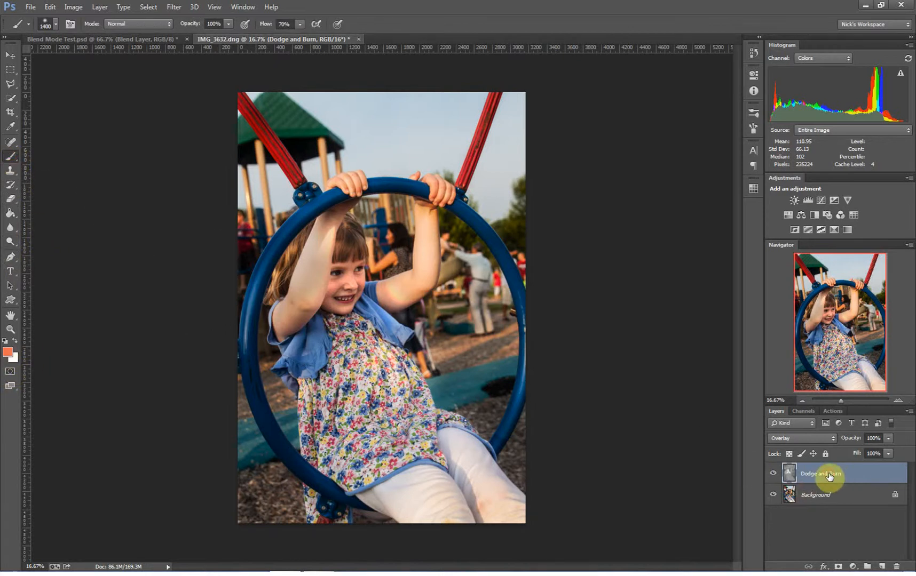
click(11, 243)
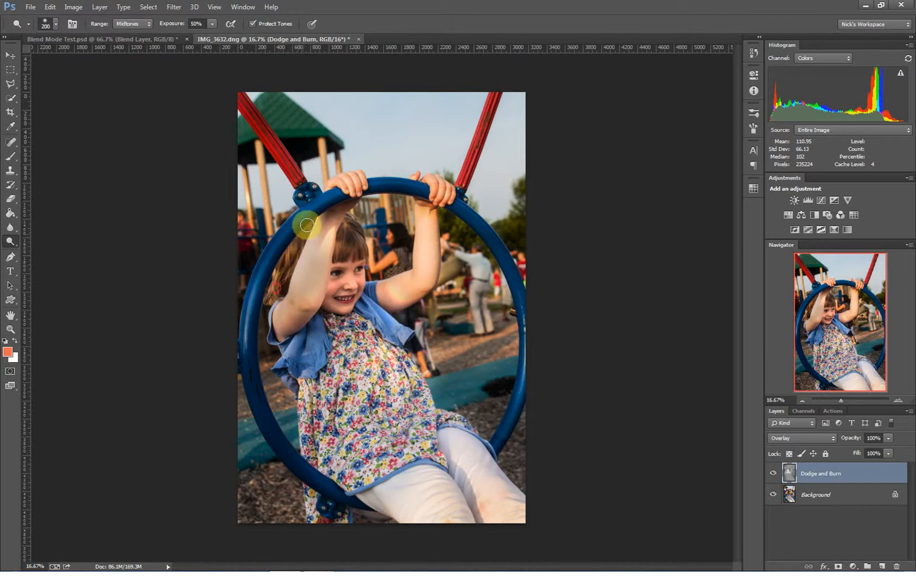
drag(288, 254, 262, 301)
drag(263, 298, 302, 233)
drag(303, 231, 273, 290)
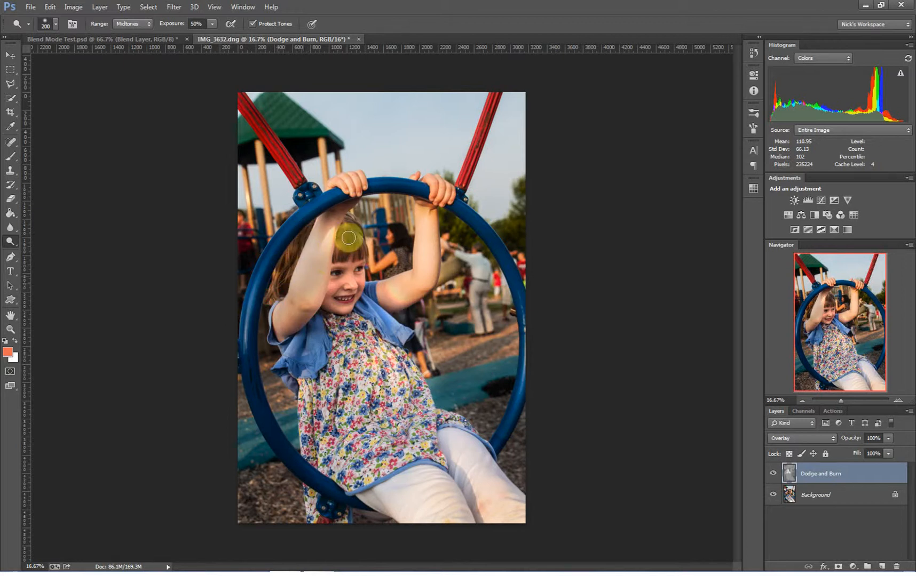
mouse_move(355, 259)
mouse_down()
mouse_move(353, 224)
mouse_move(362, 255)
mouse_move(359, 224)
mouse_move(341, 252)
mouse_move(350, 221)
mouse_move(356, 241)
mouse_up()
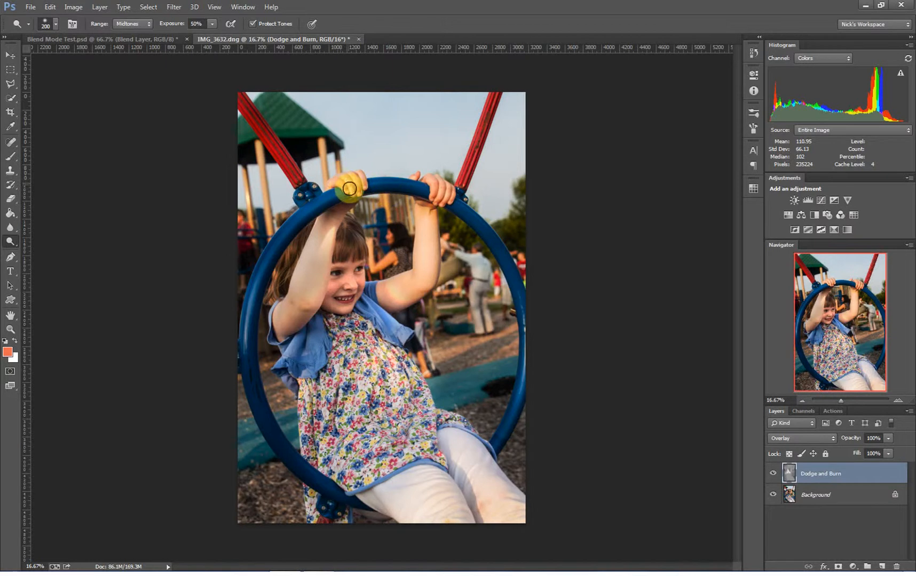
click(774, 474)
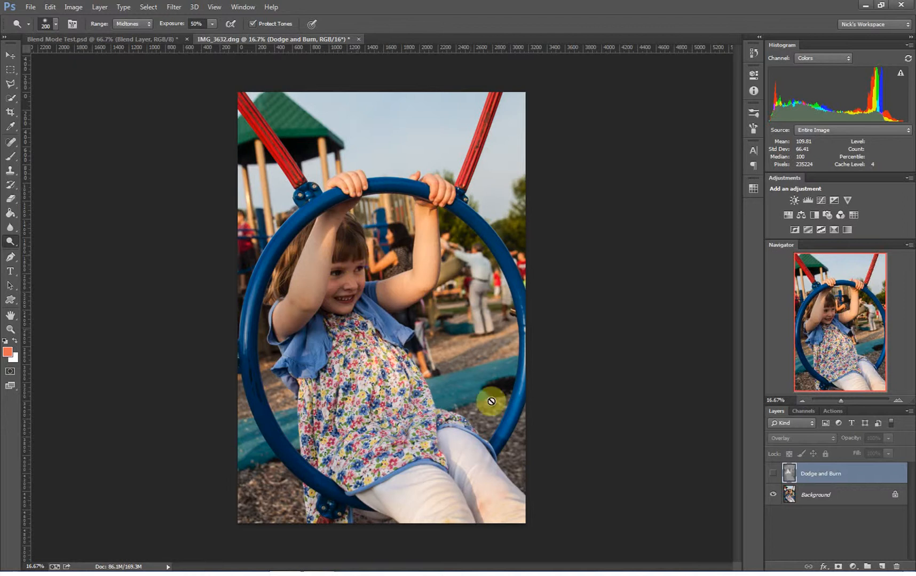
click(773, 474)
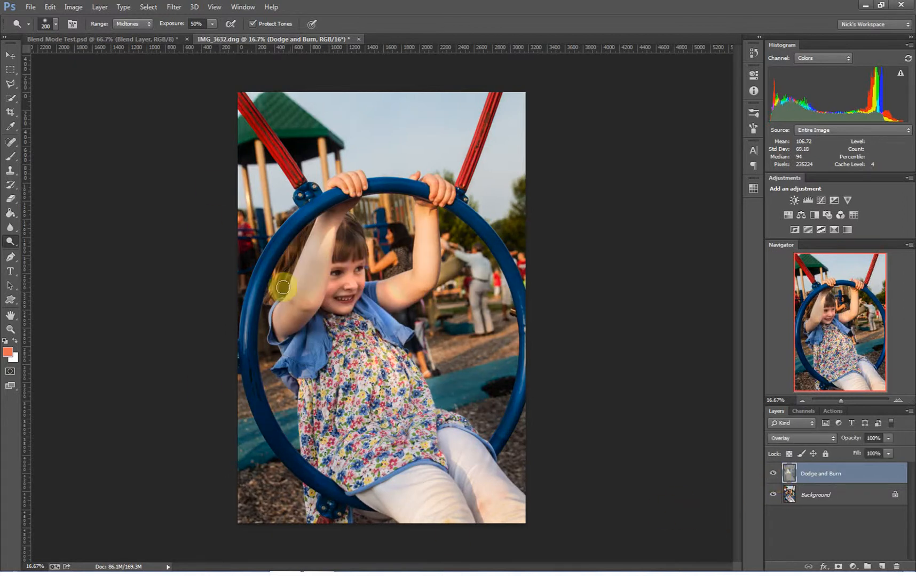